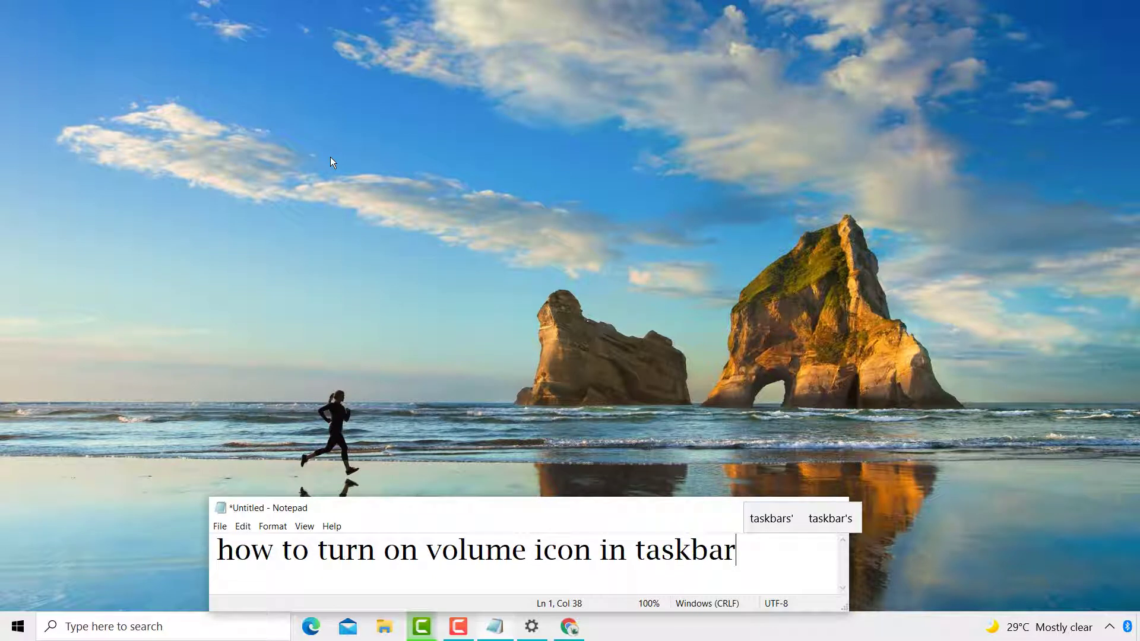
Step: Minimize the Notepad note and open the taskbar's context menu
click(656, 404)
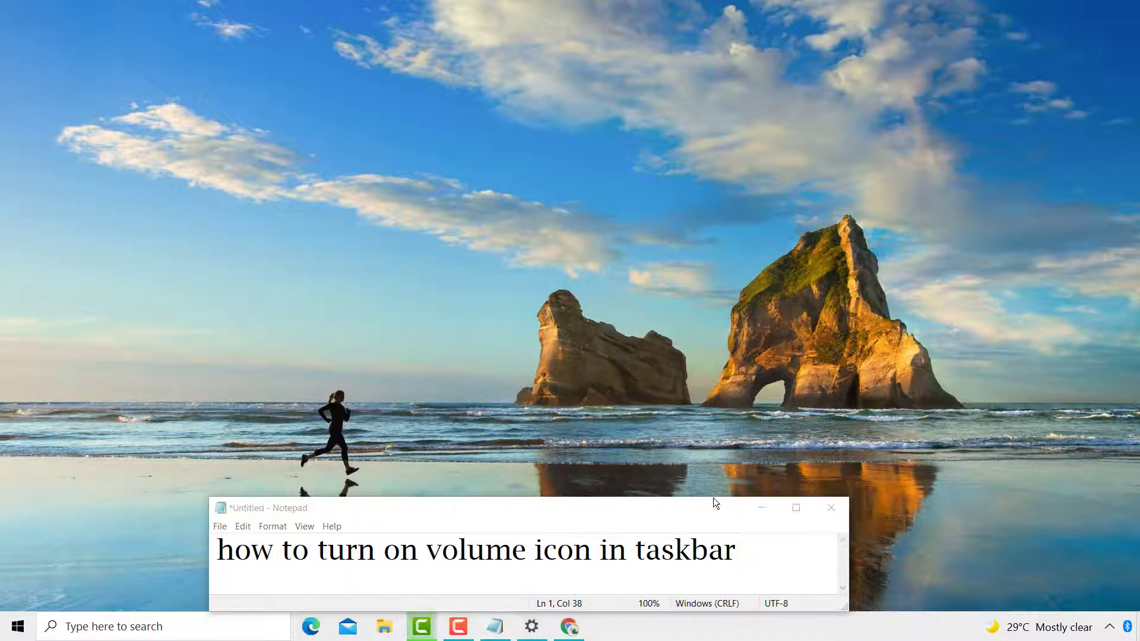
click(761, 509)
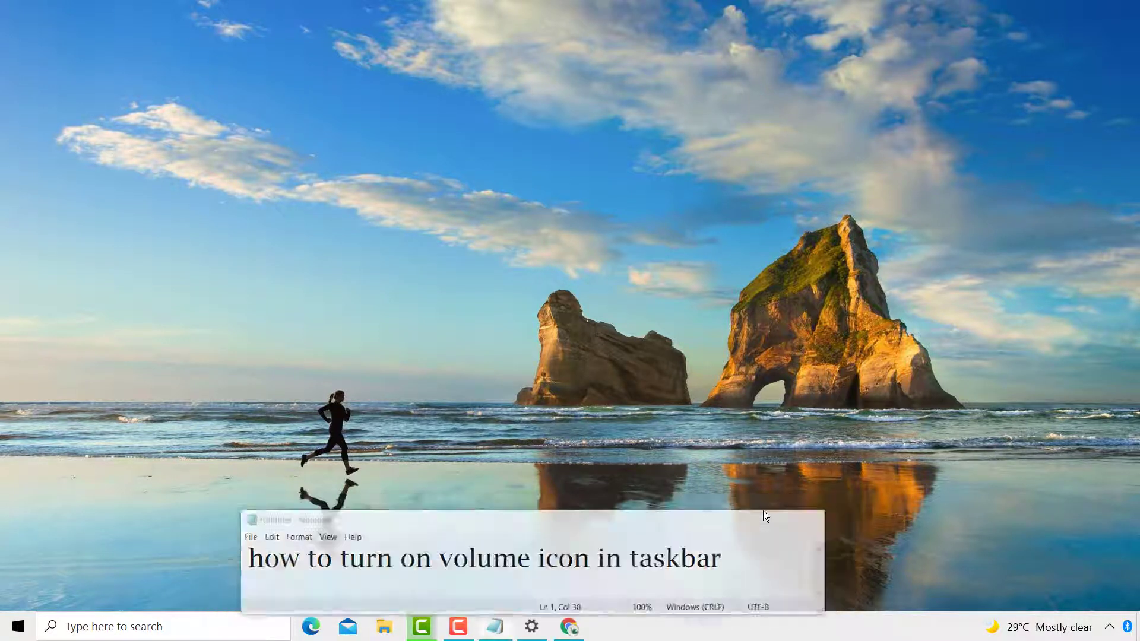
right_click(730, 626)
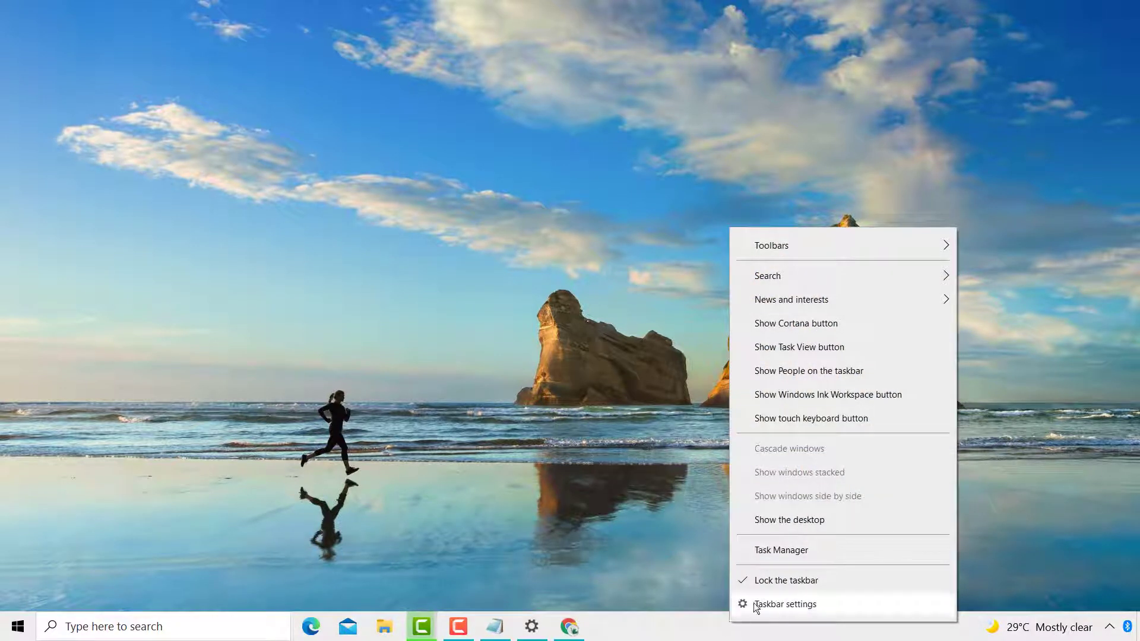
Step: Open Taskbar settings from the taskbar context menu
click(787, 605)
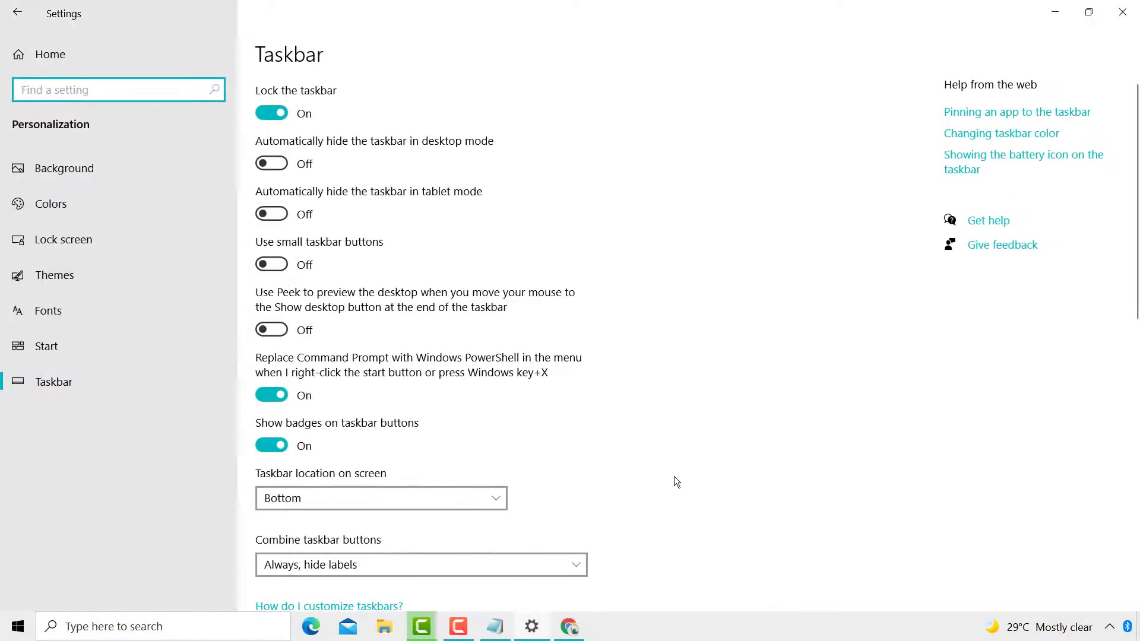
scroll(539, 445, down, 2)
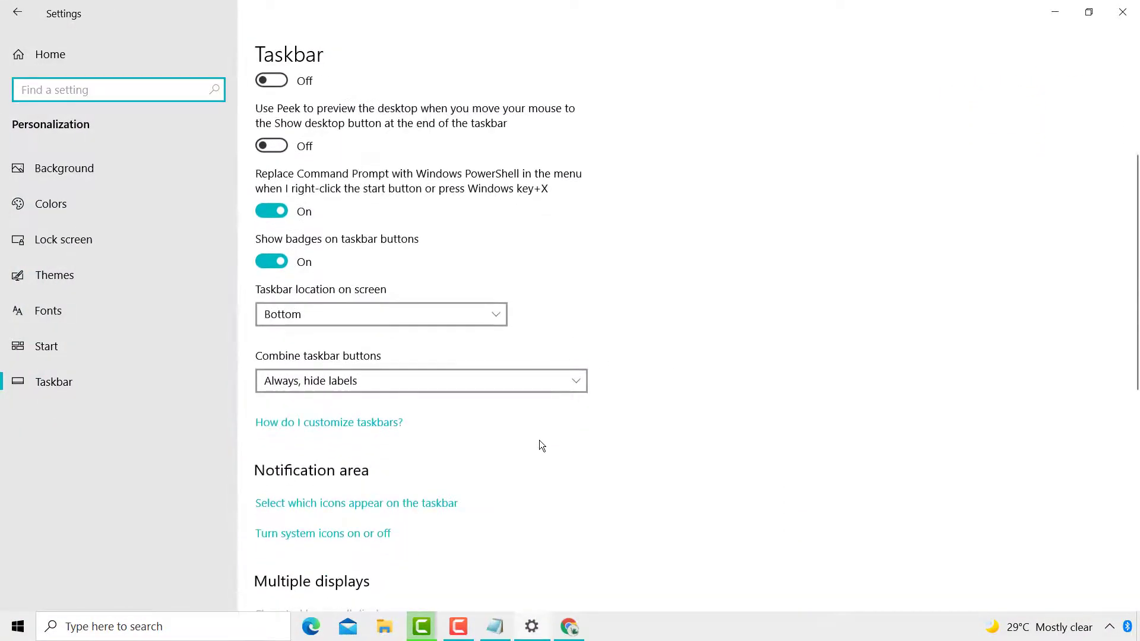
scroll(538, 445, down, 2)
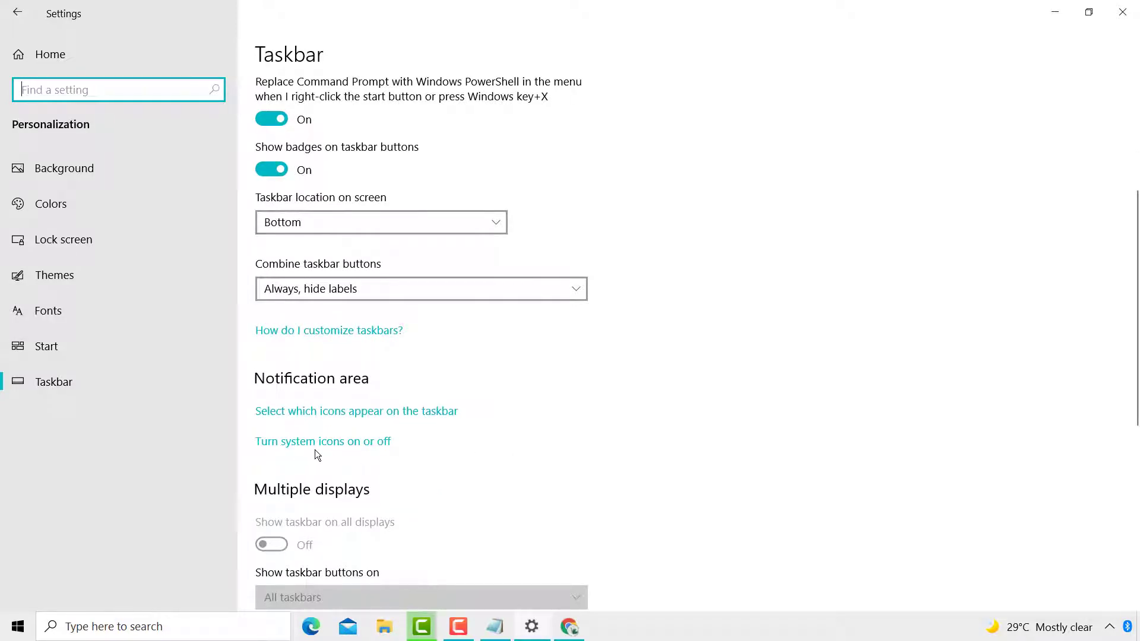
Step: Switch the Volume icon On under 'Turn system icons on or off'
click(366, 445)
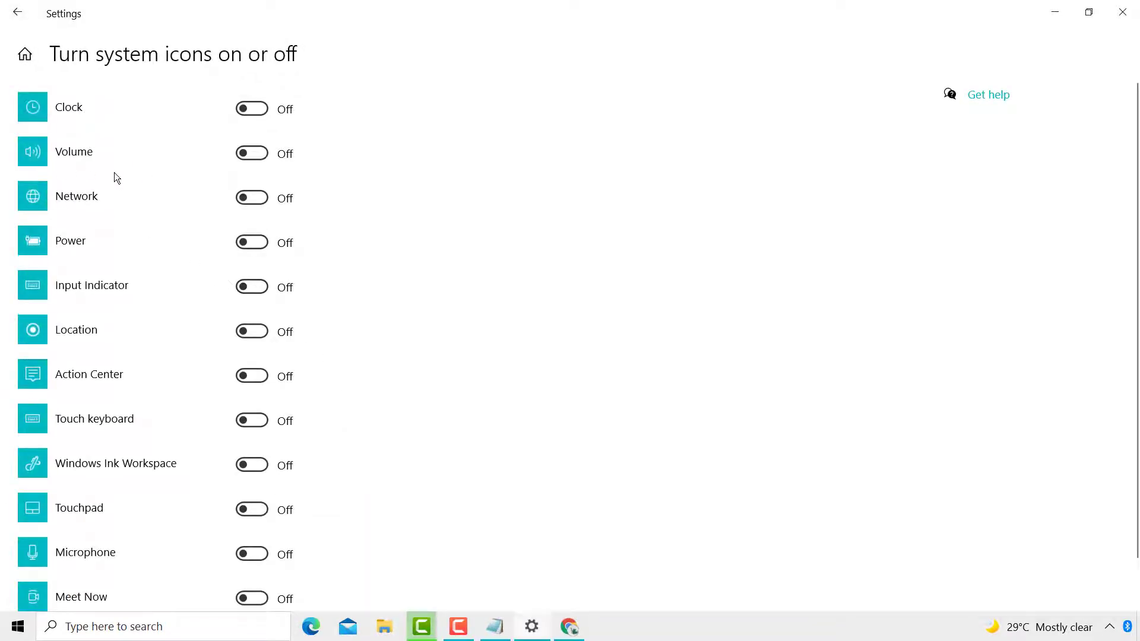
click(256, 158)
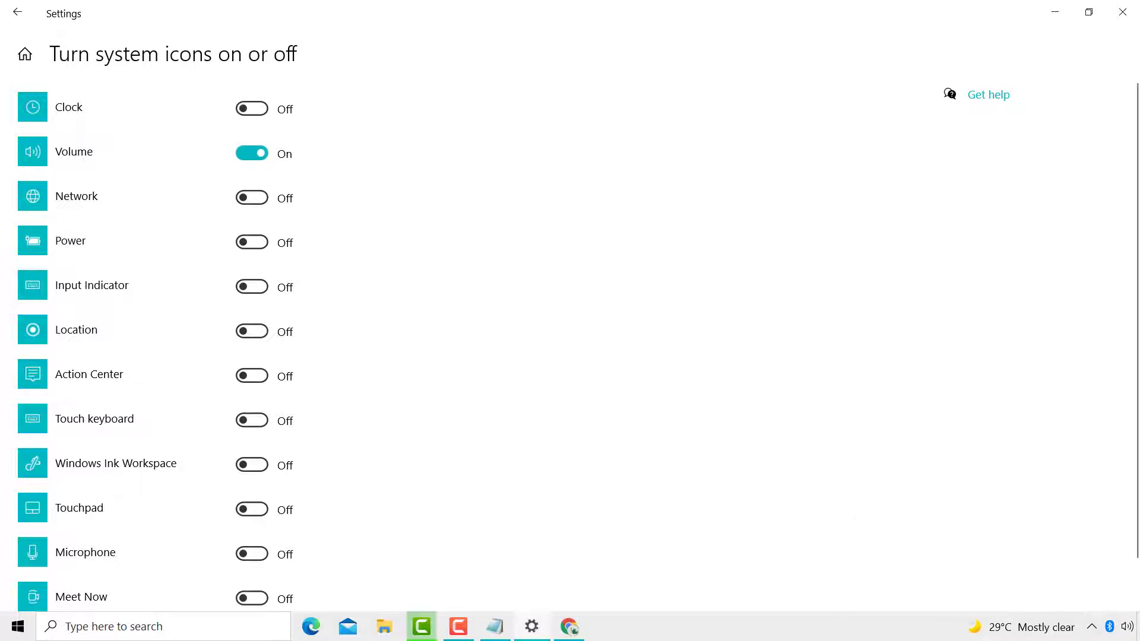
click(1129, 627)
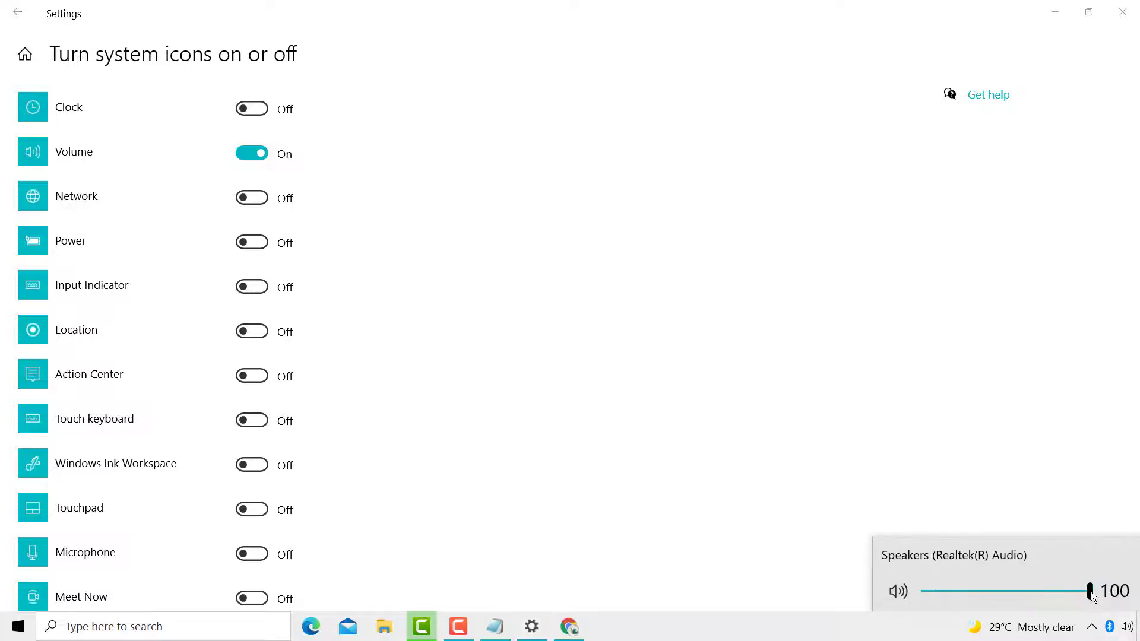
mouse_move(1094, 591)
mouse_down()
mouse_move(1076, 593)
mouse_move(1094, 606)
mouse_up()
click(855, 437)
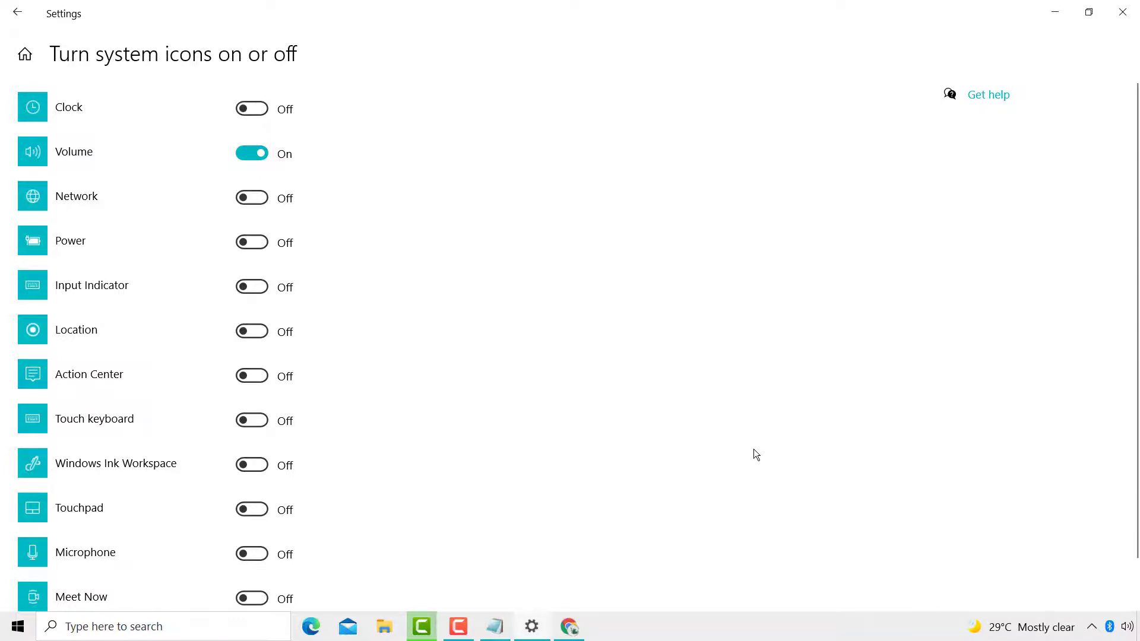
click(497, 629)
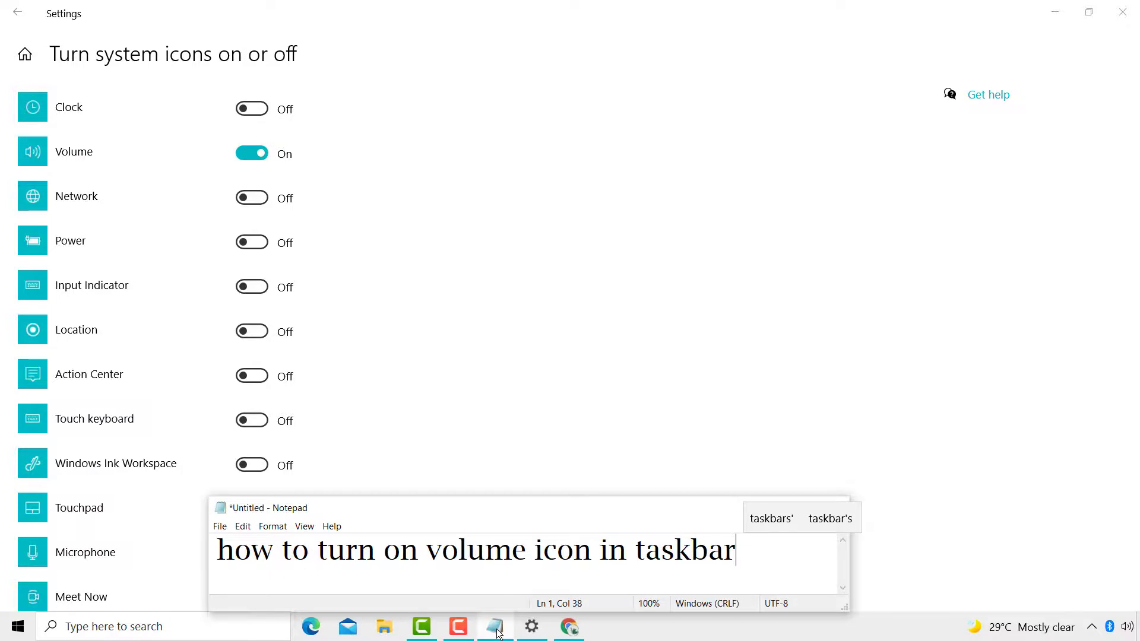
click(582, 465)
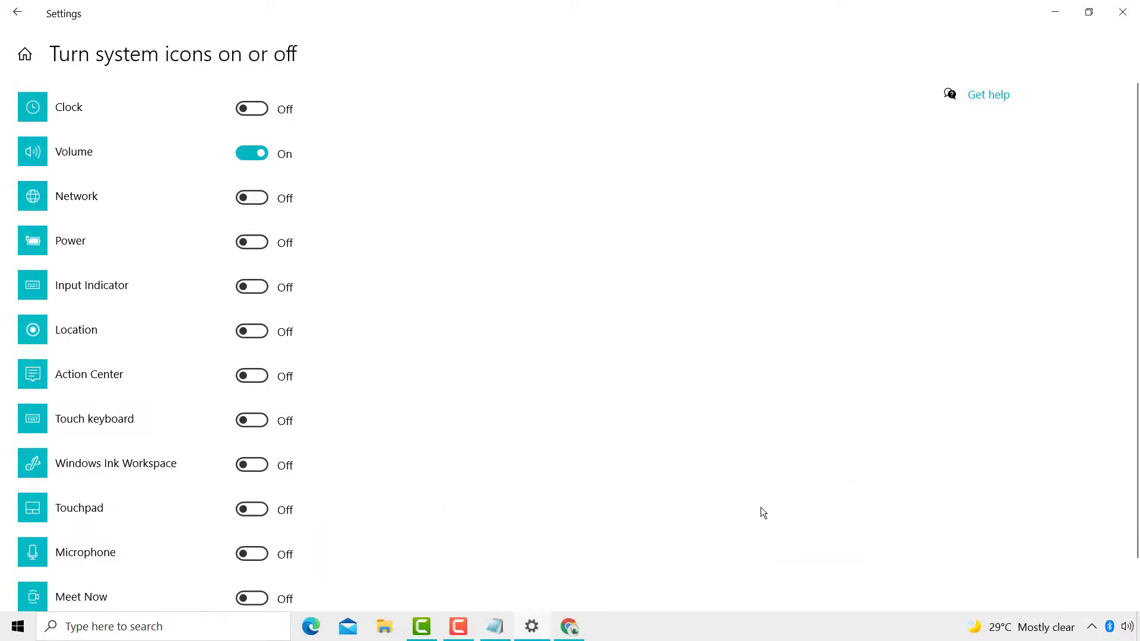